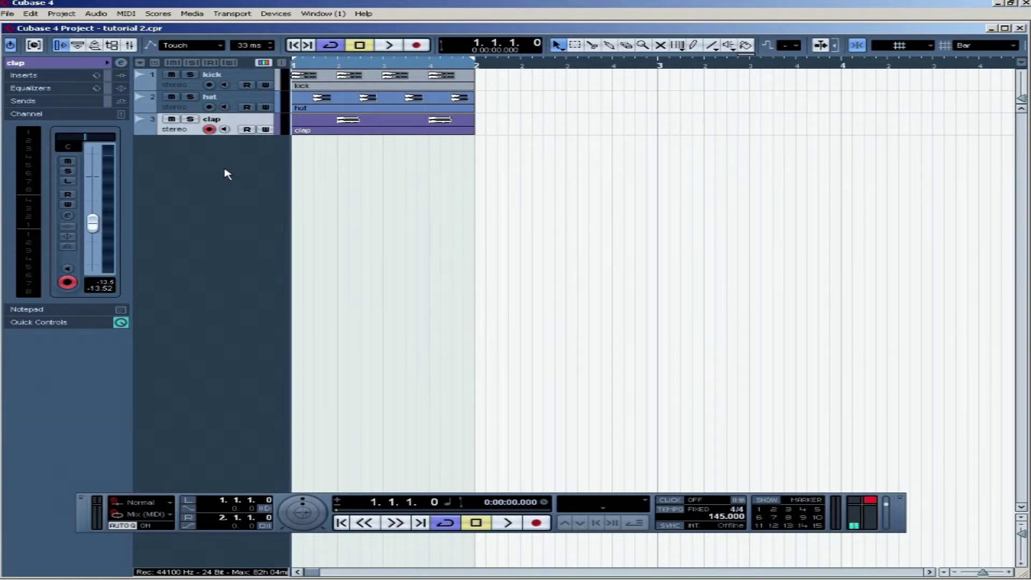
Add one instrument track that uses the VB-1 synth as its VST instrument
{"action": "right_click", "coordinate": [226, 173]}
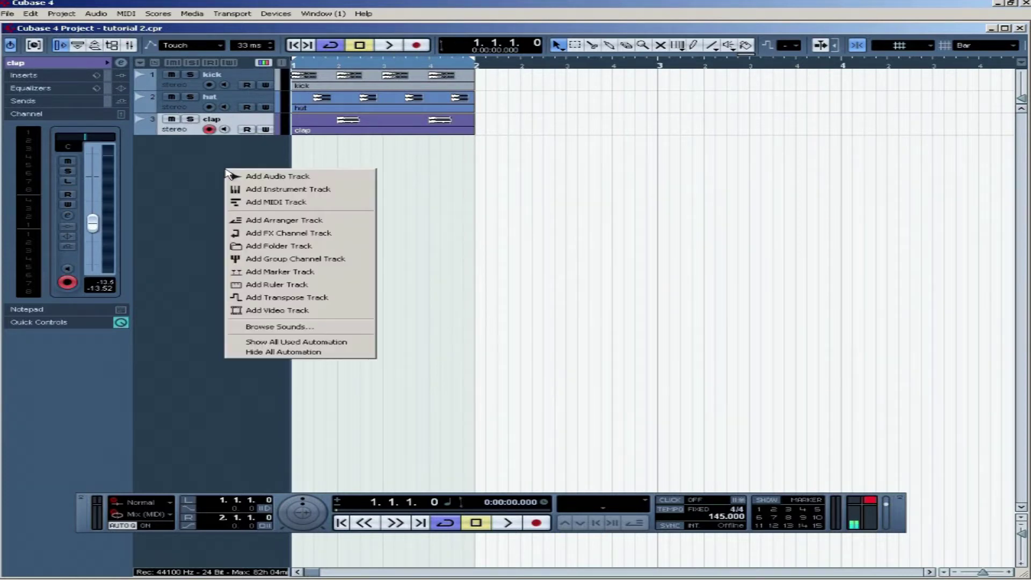
{"action": "left_click", "coordinate": [260, 191]}
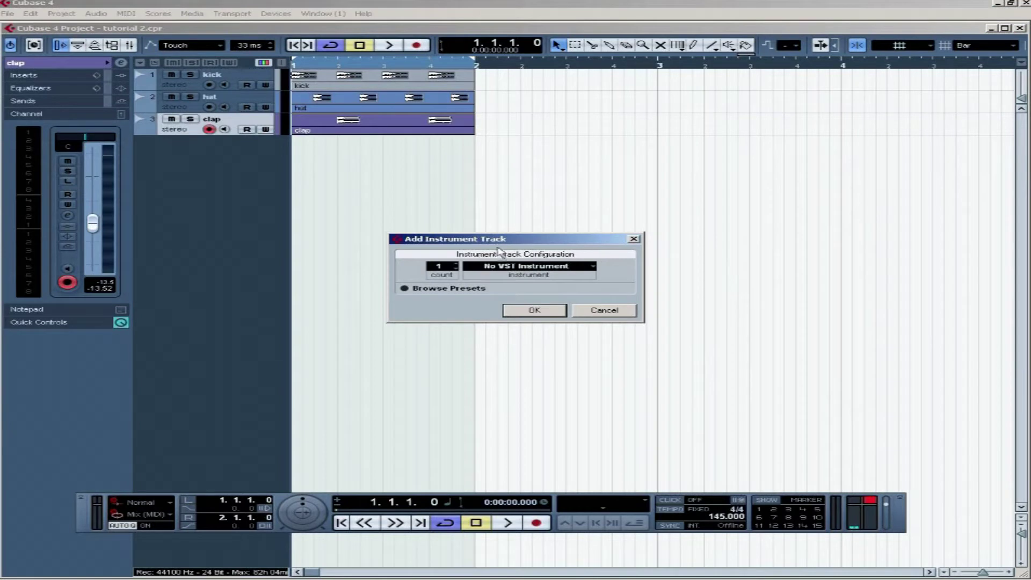
{"action": "left_click_drag", "start_coordinate": [489, 243], "coordinate": [432, 207]}
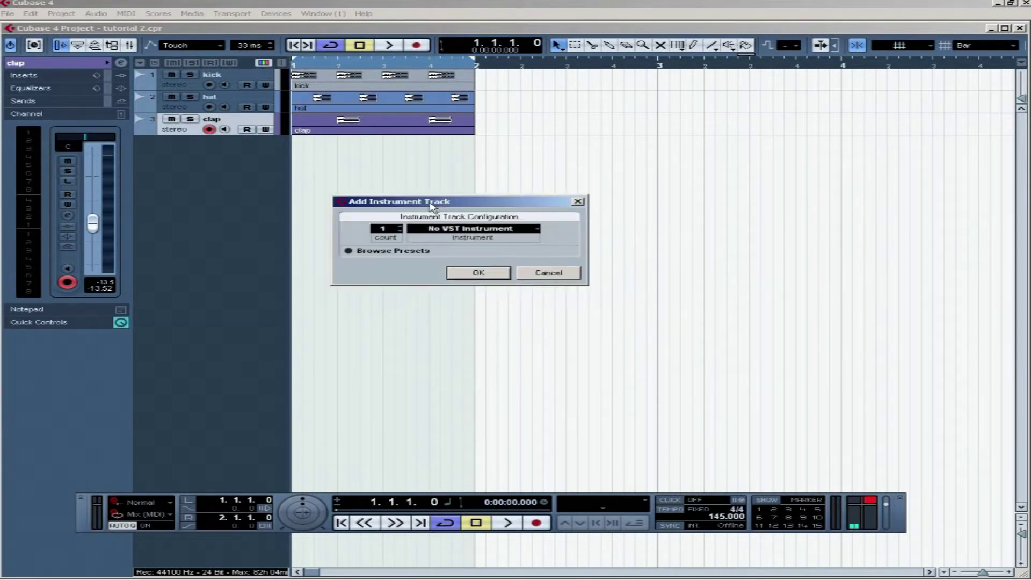
{"action": "left_click", "coordinate": [455, 231]}
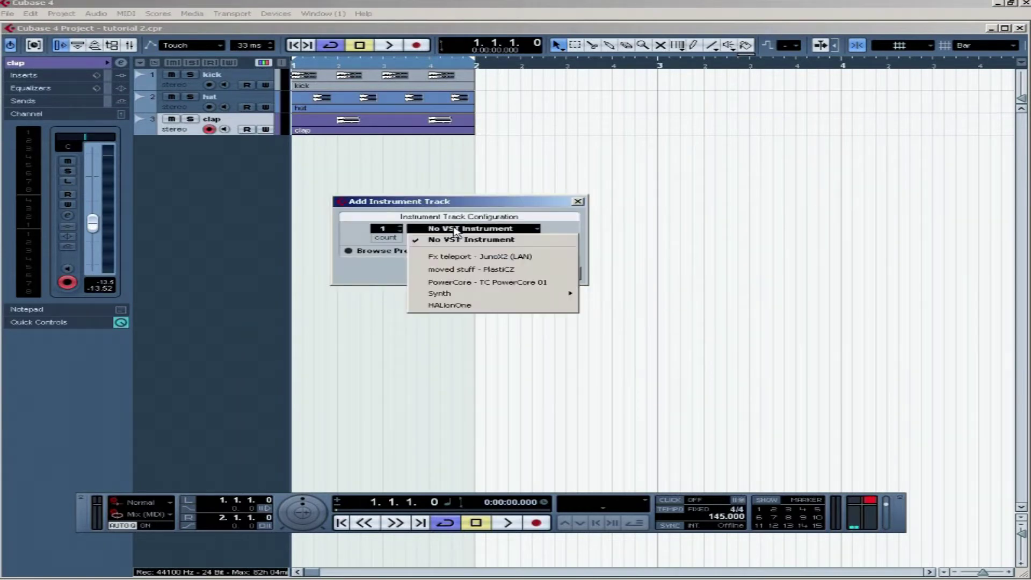
{"action": "mouse_move", "coordinate": [548, 297]}
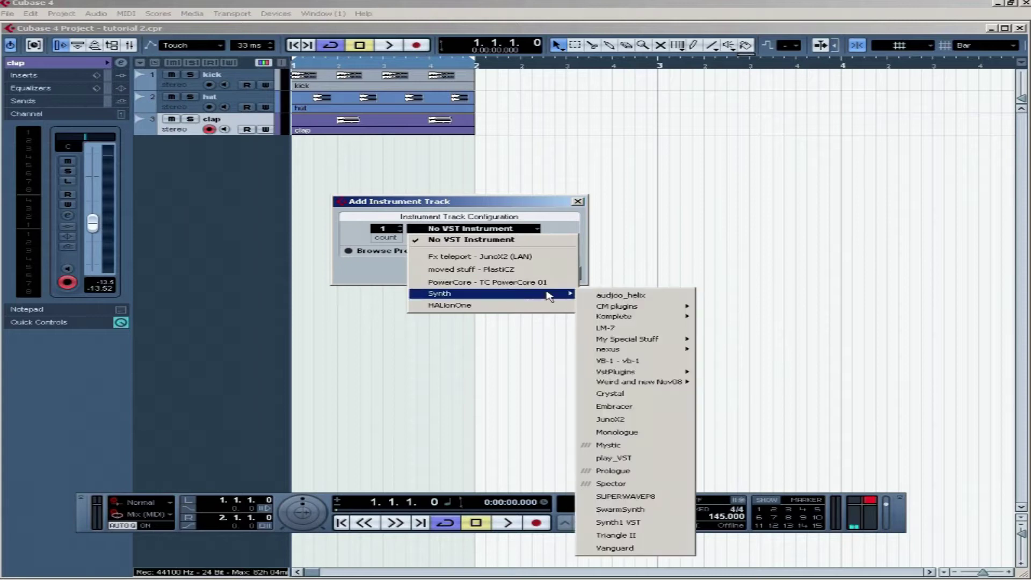
{"action": "mouse_move", "coordinate": [638, 320]}
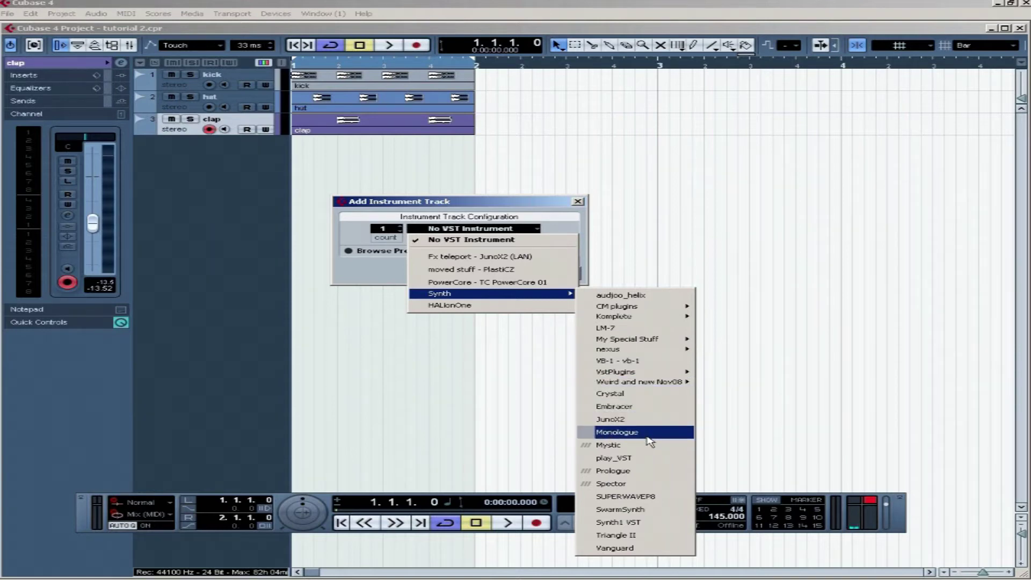
{"action": "left_click", "coordinate": [641, 364]}
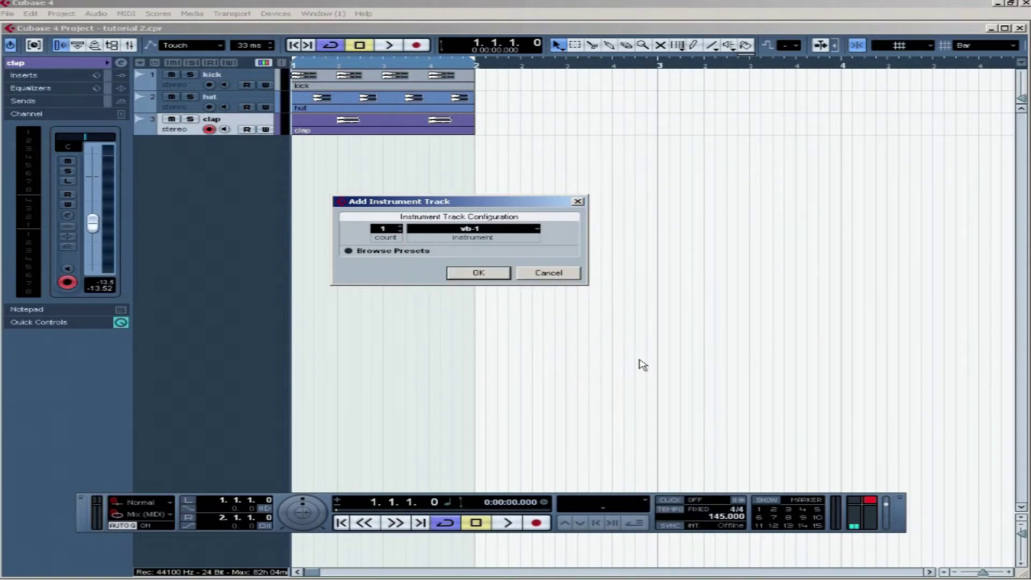
{"action": "left_click_drag", "start_coordinate": [468, 207], "coordinate": [636, 188]}
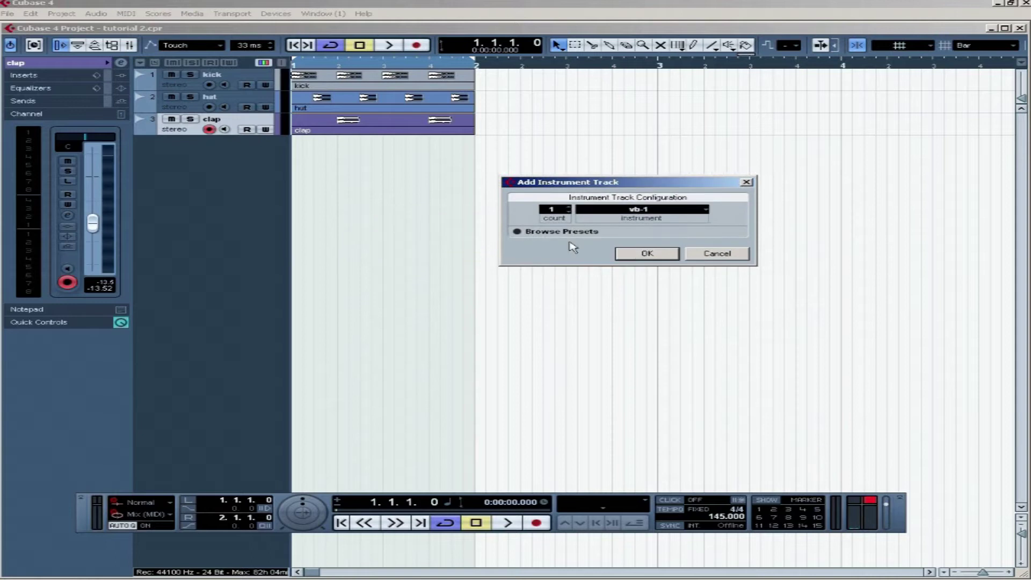
{"action": "left_click", "coordinate": [646, 255]}
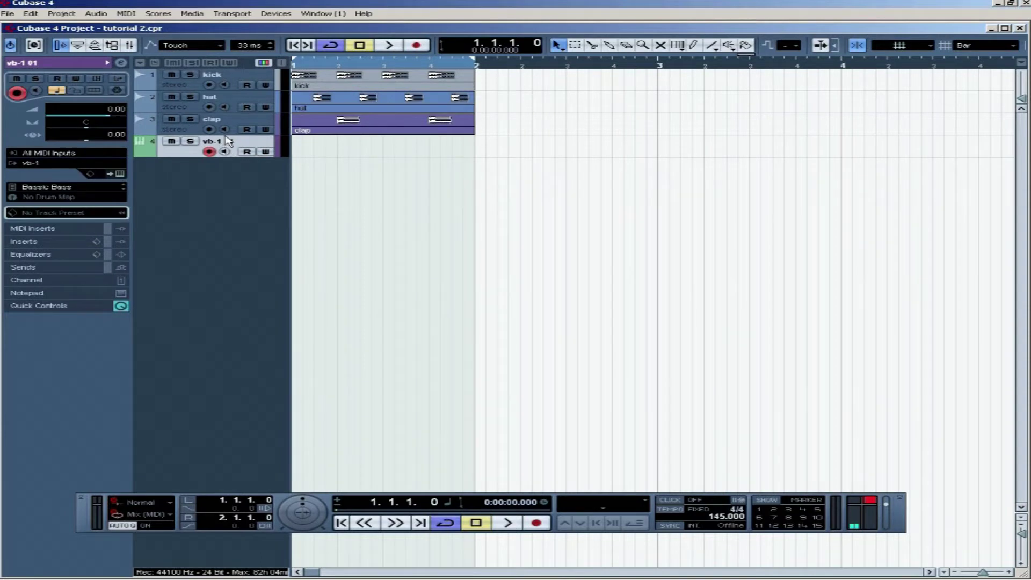
Open the vb-1 instrument's control window and try different pick positions along the bass strings
{"action": "left_click", "coordinate": [119, 174]}
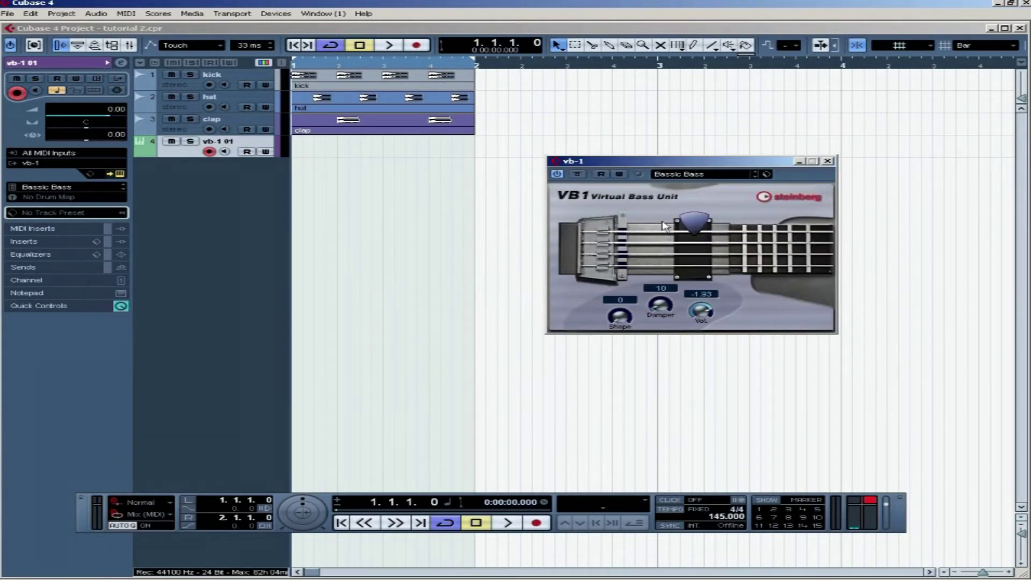
{"action": "mouse_move", "coordinate": [693, 222]}
{"action": "left_mouse_down"}
{"action": "mouse_move", "coordinate": [671, 228]}
{"action": "mouse_move", "coordinate": [712, 219]}
{"action": "left_mouse_up"}
{"action": "left_click_drag", "start_coordinate": [705, 218], "coordinate": [695, 218]}
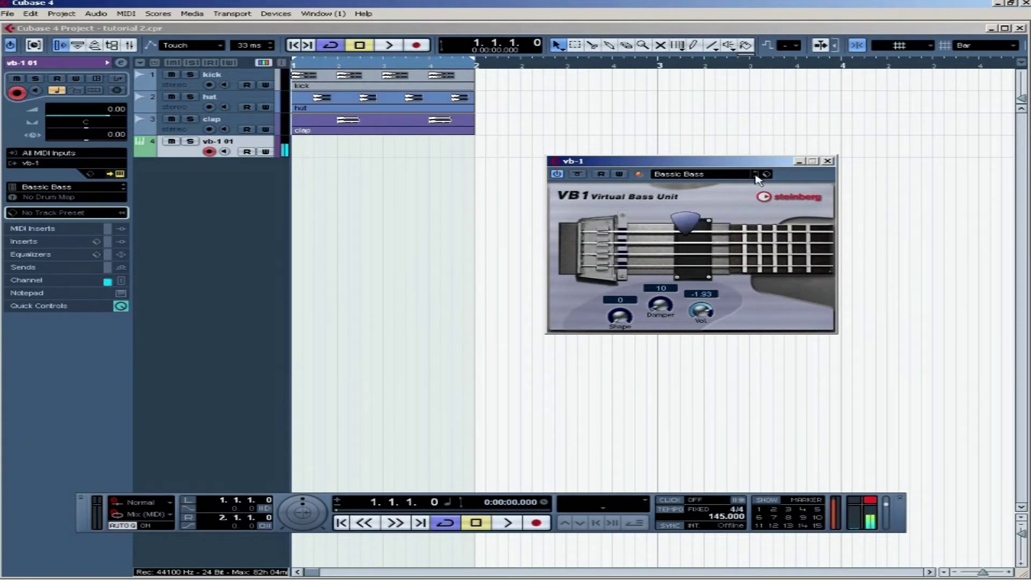
Step through the VB-1 bass presets and select Fretless
{"action": "left_click", "coordinate": [755, 176]}
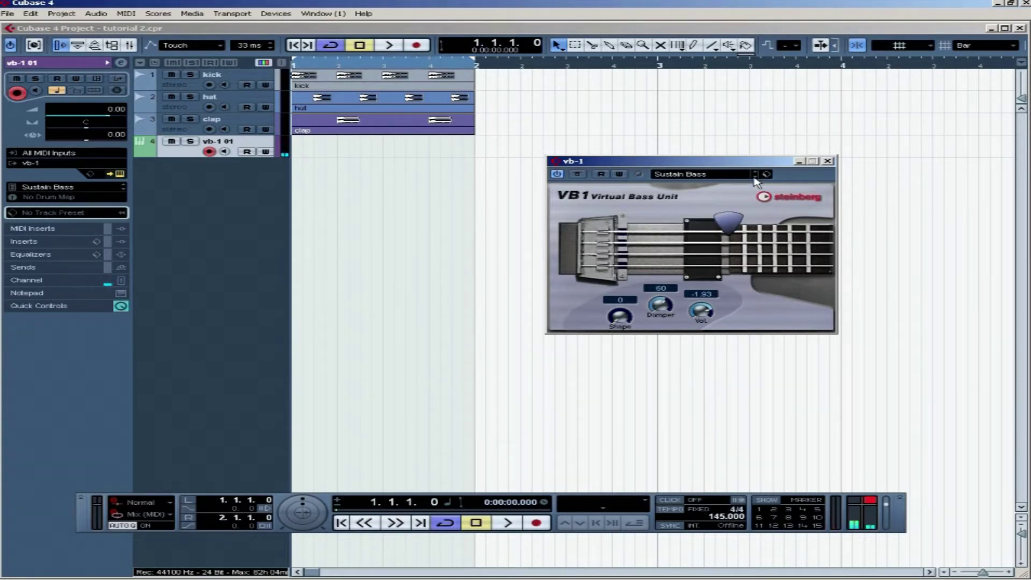
{"action": "left_click", "coordinate": [755, 178]}
{"action": "left_click", "coordinate": [756, 180]}
{"action": "left_click", "coordinate": [756, 175]}
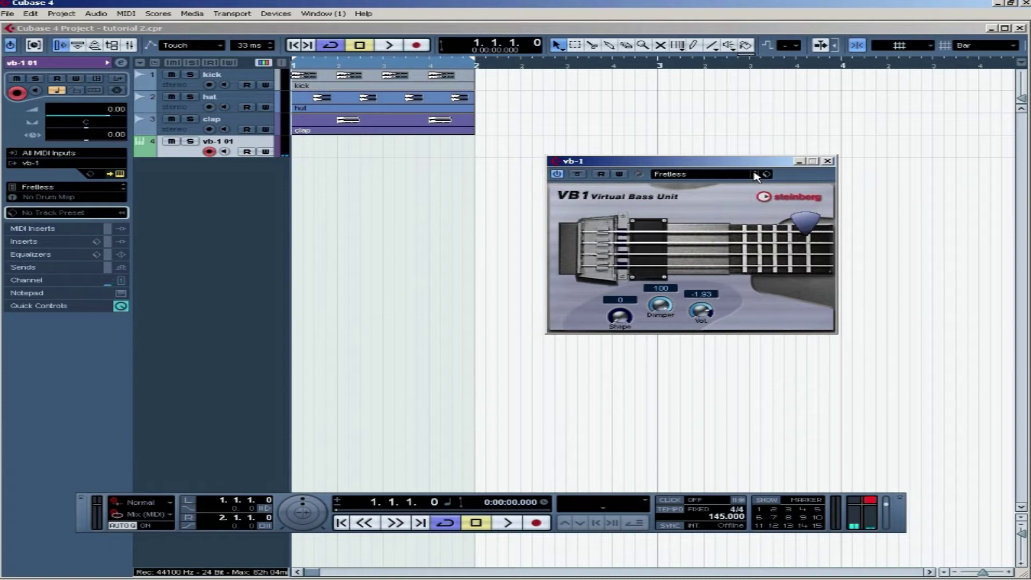
Adjust the Damper and Shape knobs of the VB-1 and close its window
{"action": "left_click_drag", "start_coordinate": [661, 305], "coordinate": [721, 312]}
{"action": "left_click_drag", "start_coordinate": [623, 318], "coordinate": [658, 321]}
{"action": "left_click", "coordinate": [827, 161]}
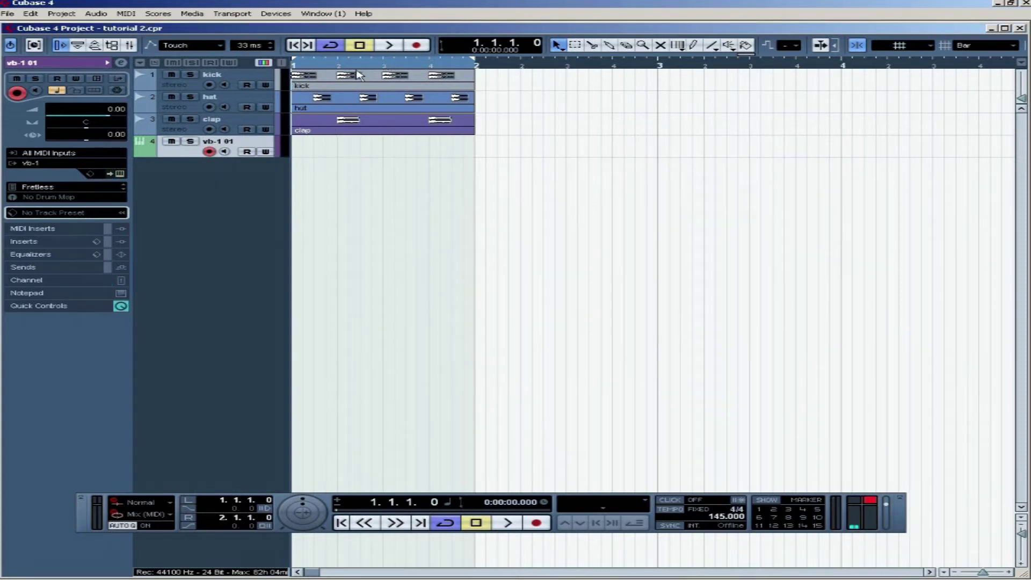
Create a one-bar MIDI part on the vb-1 01 track and open it in the Key Editor without the Transport panel
{"action": "double_click", "coordinate": [360, 151]}
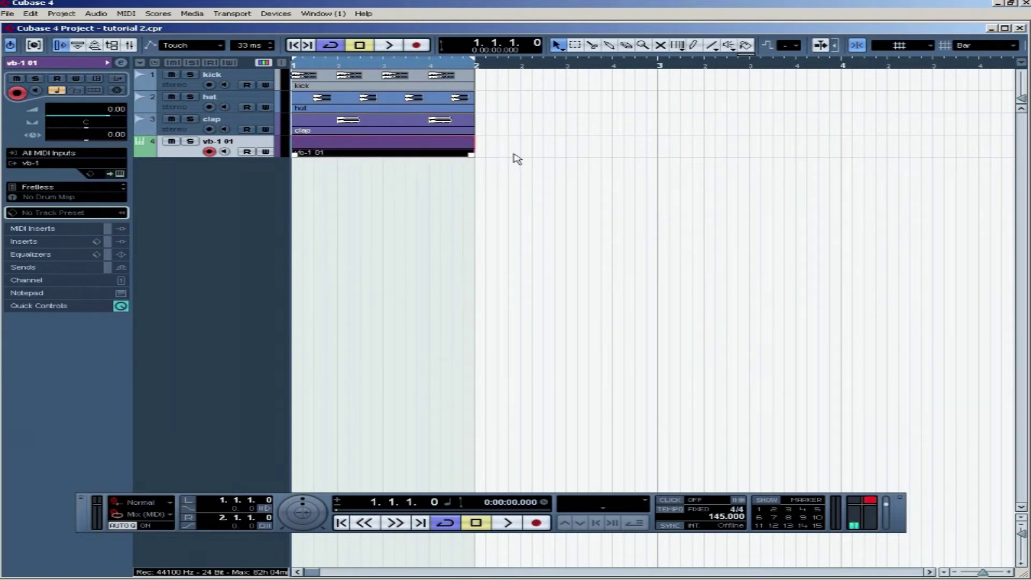
{"action": "double_click", "coordinate": [388, 153]}
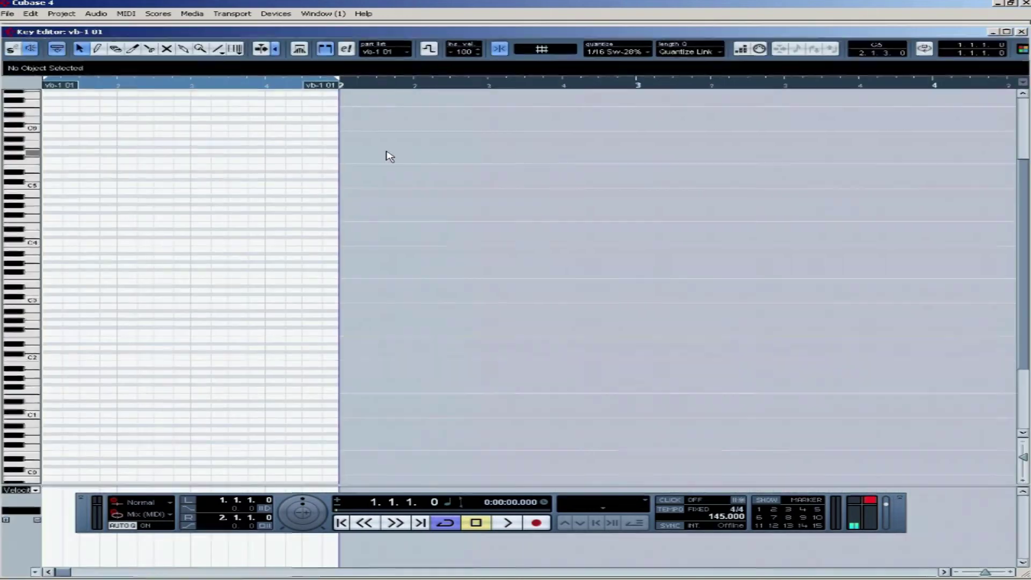
{"action": "left_click", "coordinate": [901, 498]}
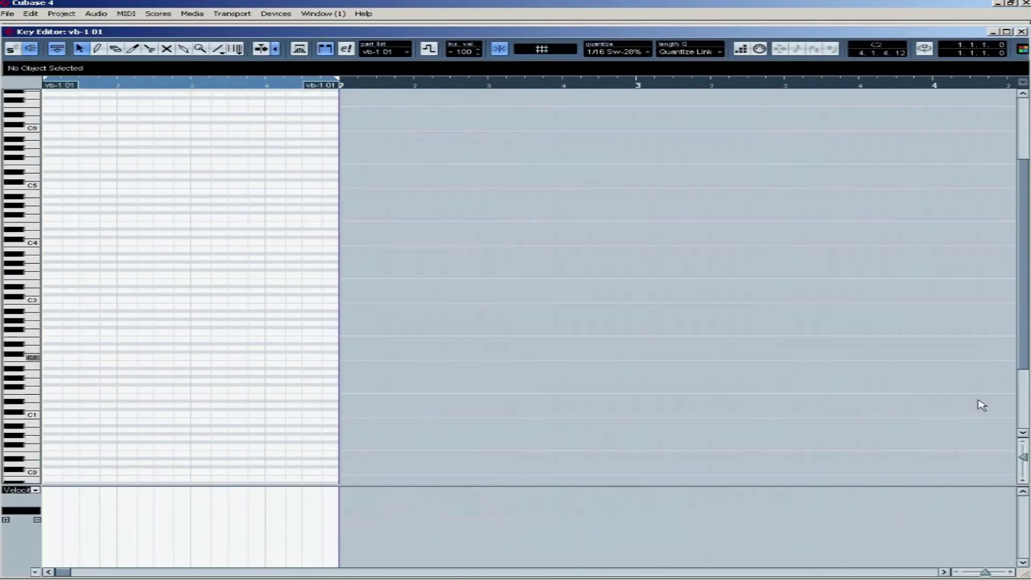
Draw four off-beat bass notes on B0, starting at 1.1.3, 1.2.3, 1.3.3 and 1.4.3
{"action": "left_click_drag", "start_coordinate": [1021, 344], "coordinate": [1024, 376]}
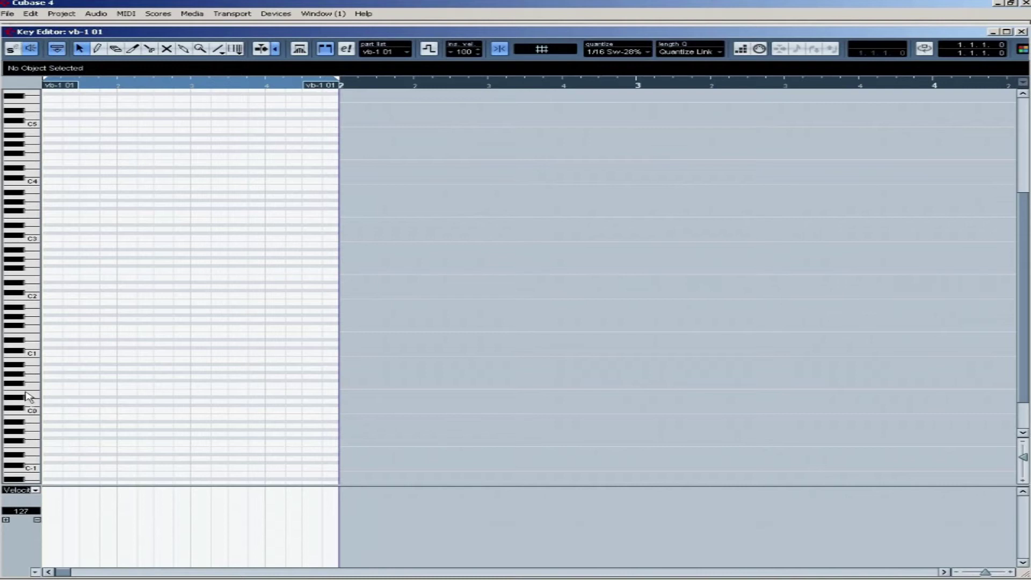
{"action": "left_click", "coordinate": [31, 372]}
{"action": "left_click", "coordinate": [32, 372]}
{"action": "right_click", "coordinate": [131, 307]}
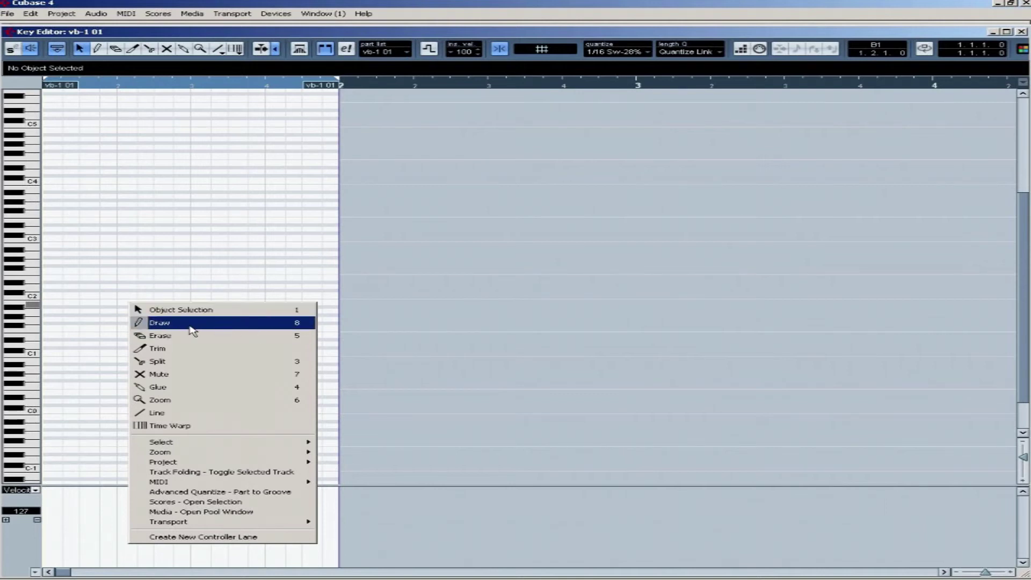
{"action": "left_click", "coordinate": [192, 331]}
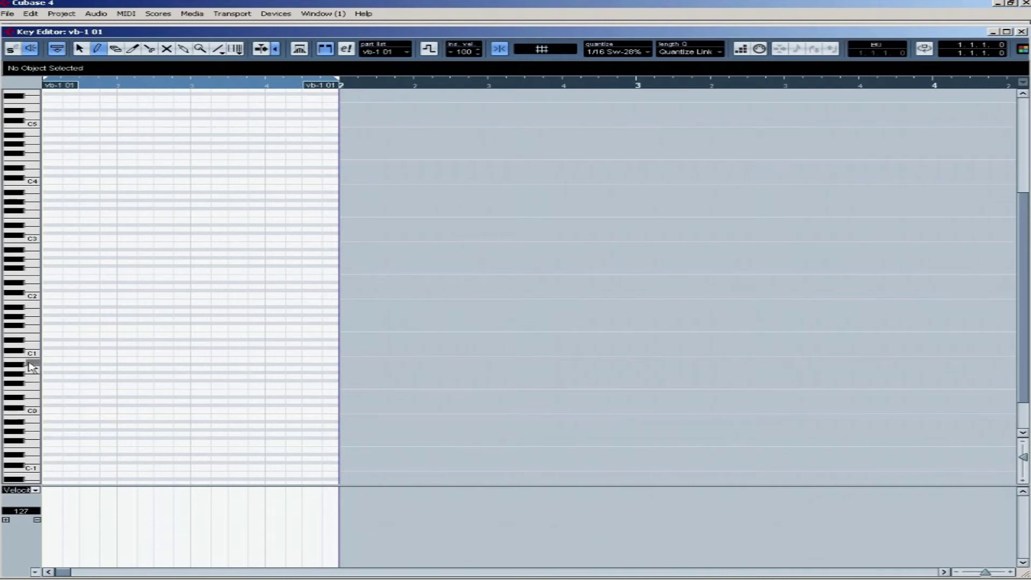
{"action": "left_click", "coordinate": [82, 360]}
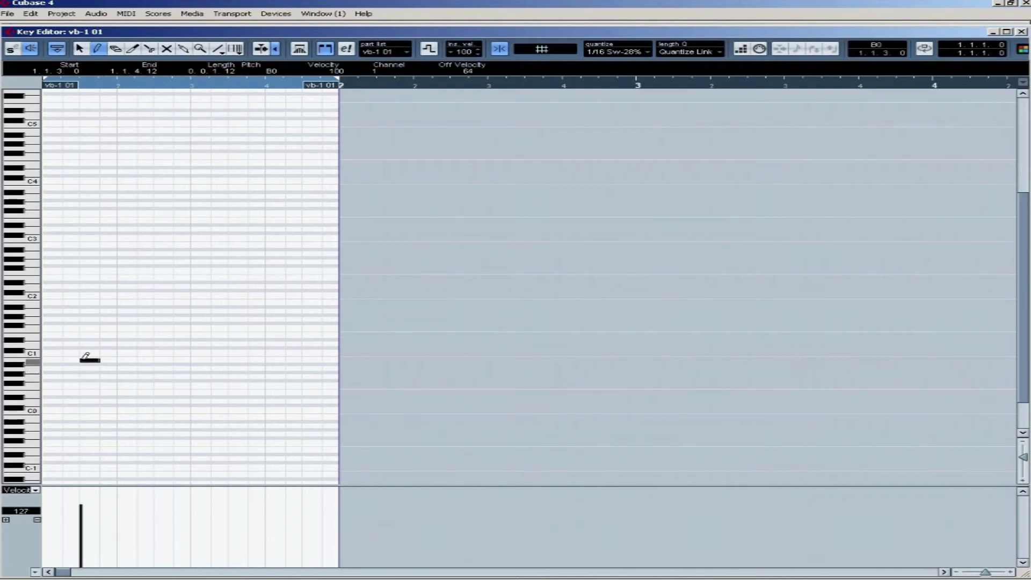
{"action": "left_click", "coordinate": [159, 359]}
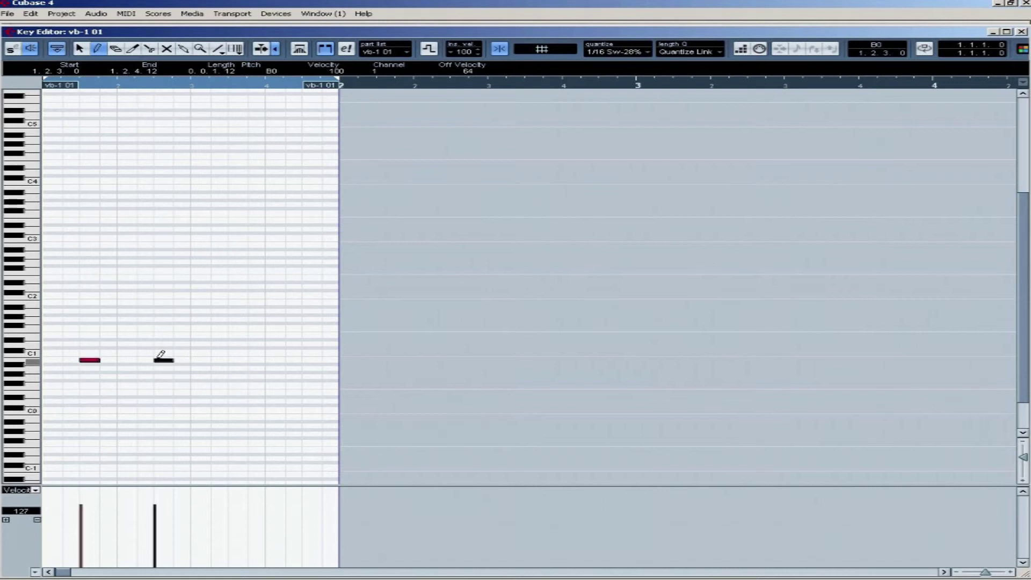
{"action": "left_click", "coordinate": [230, 359]}
{"action": "left_click", "coordinate": [305, 360]}
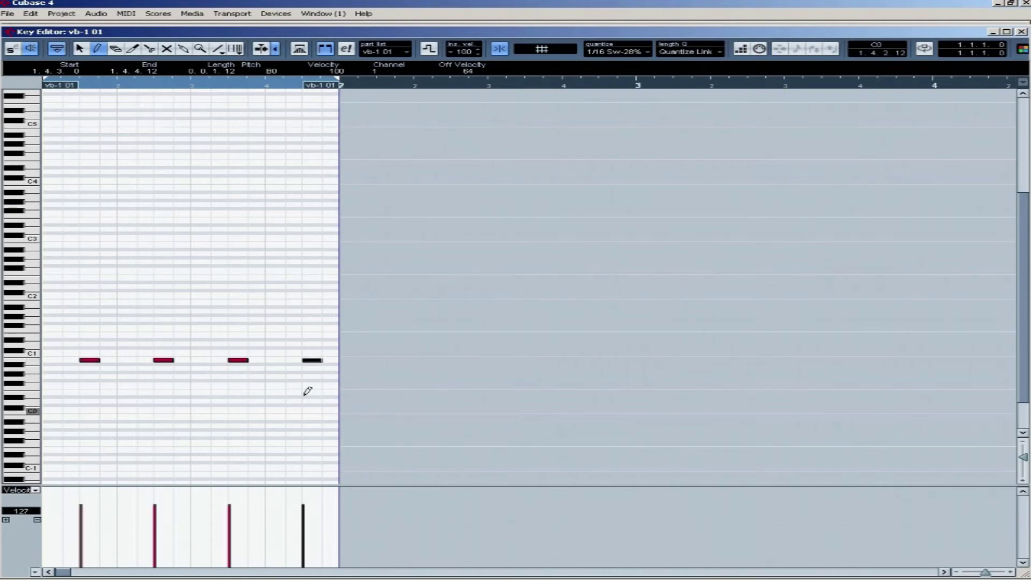
Lengthen all four B0 notes together to about 0.0.1.72 with snap off, and close the Key Editor
{"action": "right_click", "coordinate": [277, 393]}
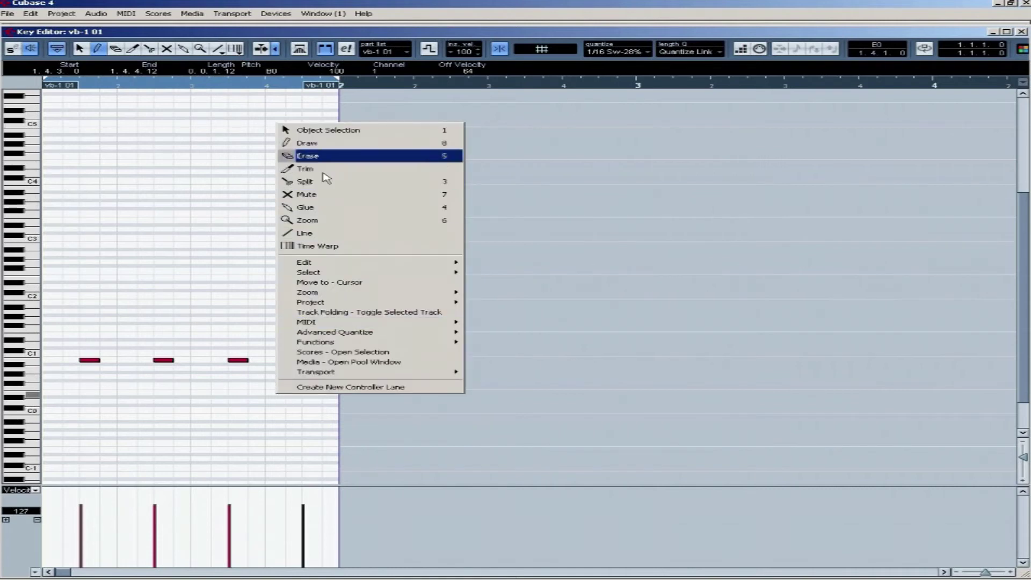
{"action": "left_click", "coordinate": [326, 132]}
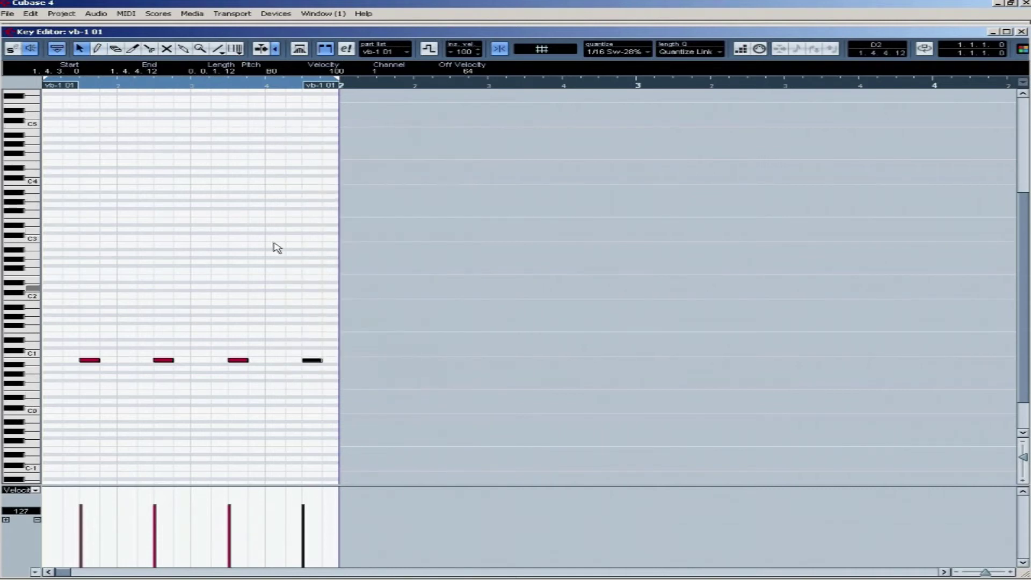
{"action": "left_click", "coordinate": [292, 312]}
{"action": "left_click_drag", "start_coordinate": [419, 334], "coordinate": [33, 444]}
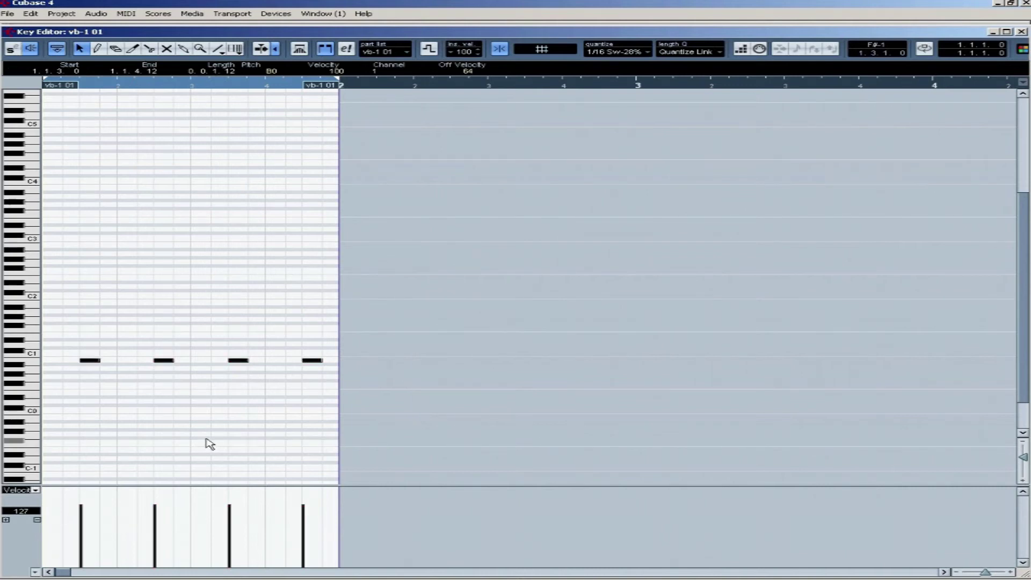
{"action": "left_click", "coordinate": [209, 444]}
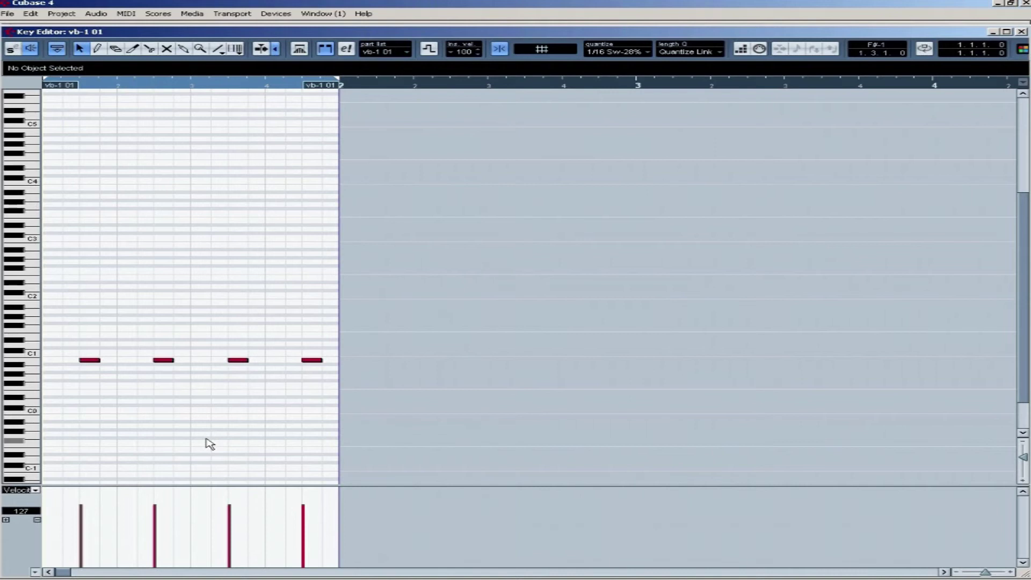
{"action": "key", "text": "ctrl+a"}
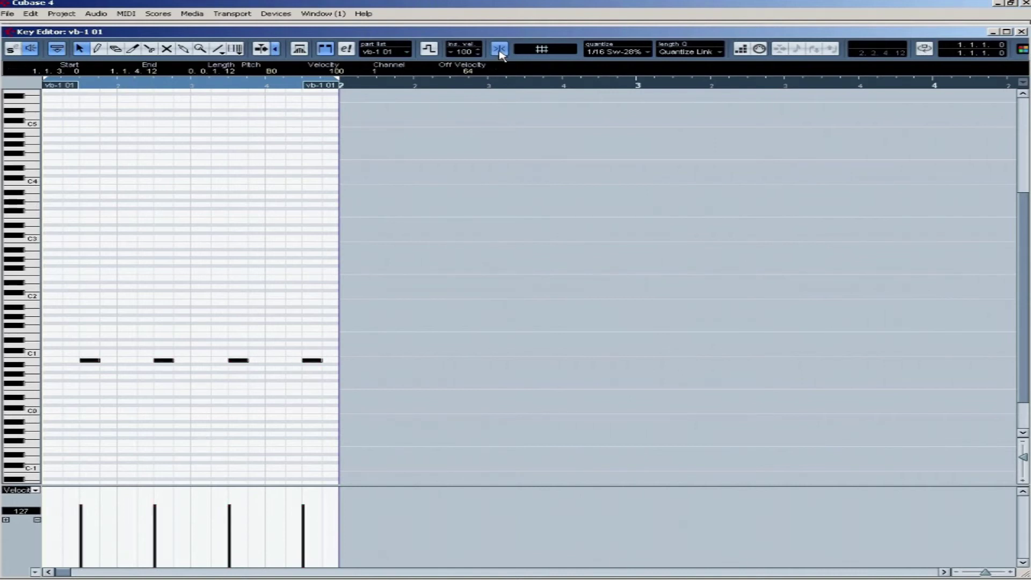
{"action": "mouse_move", "coordinate": [322, 360]}
{"action": "left_mouse_down"}
{"action": "mouse_move", "coordinate": [333, 359]}
{"action": "mouse_move", "coordinate": [313, 359]}
{"action": "mouse_move", "coordinate": [333, 360]}
{"action": "left_mouse_up"}
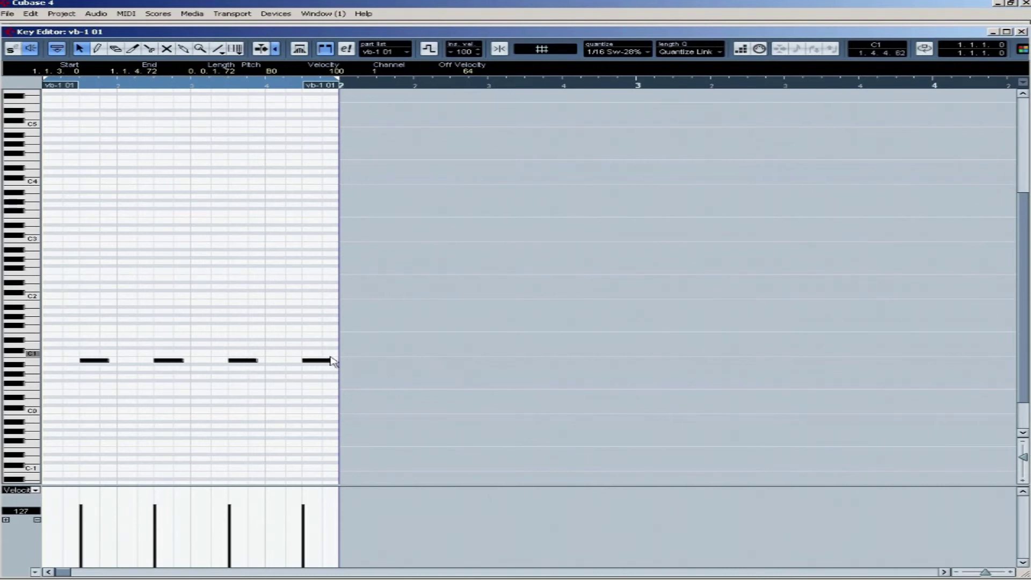
{"action": "left_click", "coordinate": [285, 275]}
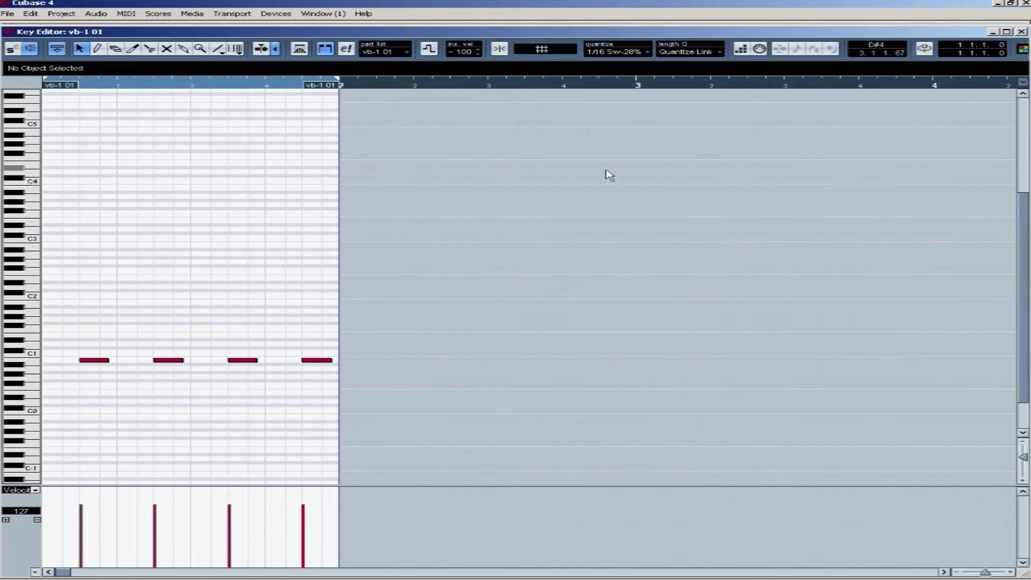
{"action": "left_click", "coordinate": [1022, 32]}
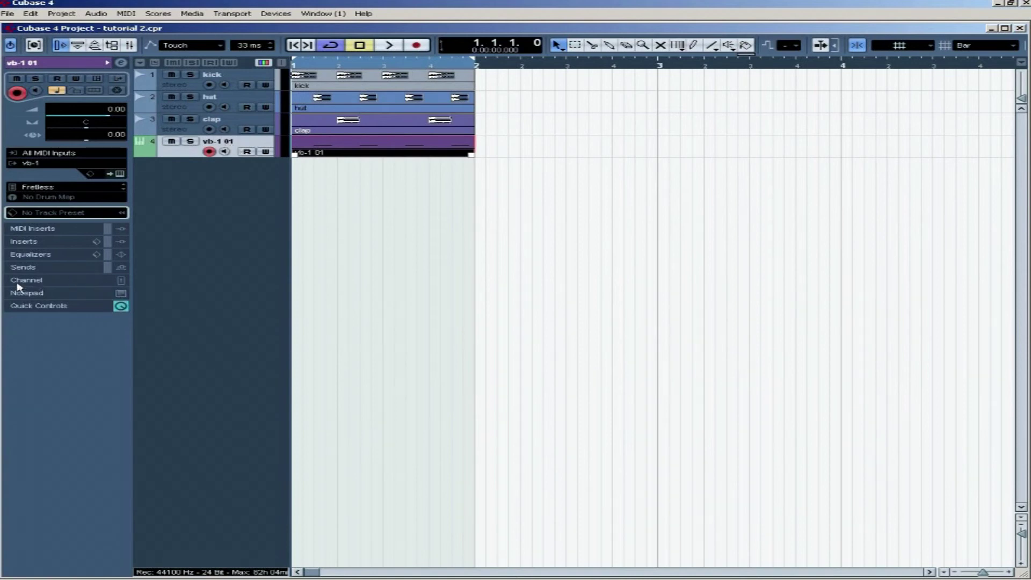
Play the loop and bring the vb-1 01 channel fader up from silence to about 3.36, then stop playback
{"action": "left_click", "coordinate": [121, 281]}
{"action": "left_click_drag", "start_coordinate": [93, 189], "coordinate": [93, 276]}
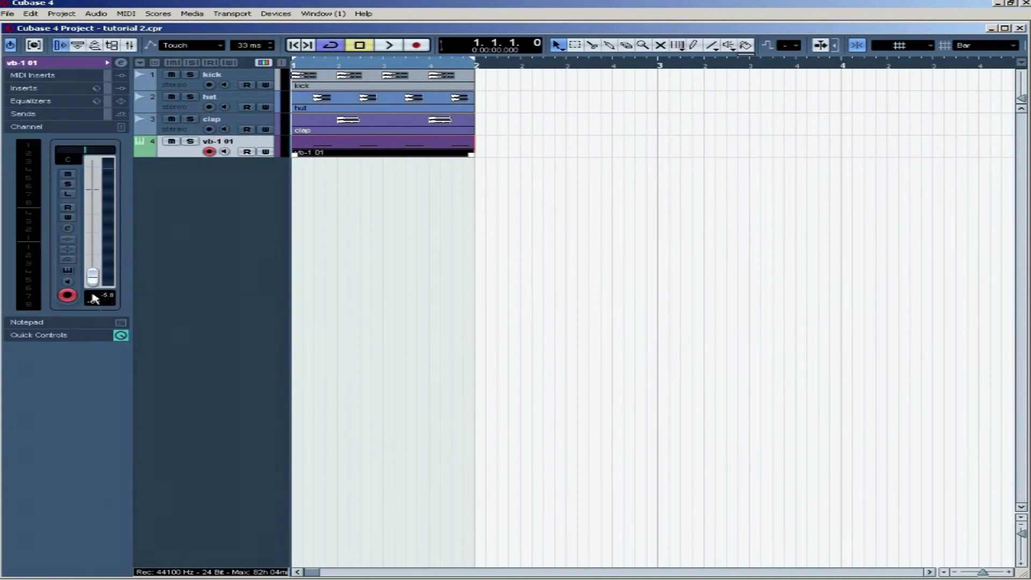
{"action": "key", "text": "space"}
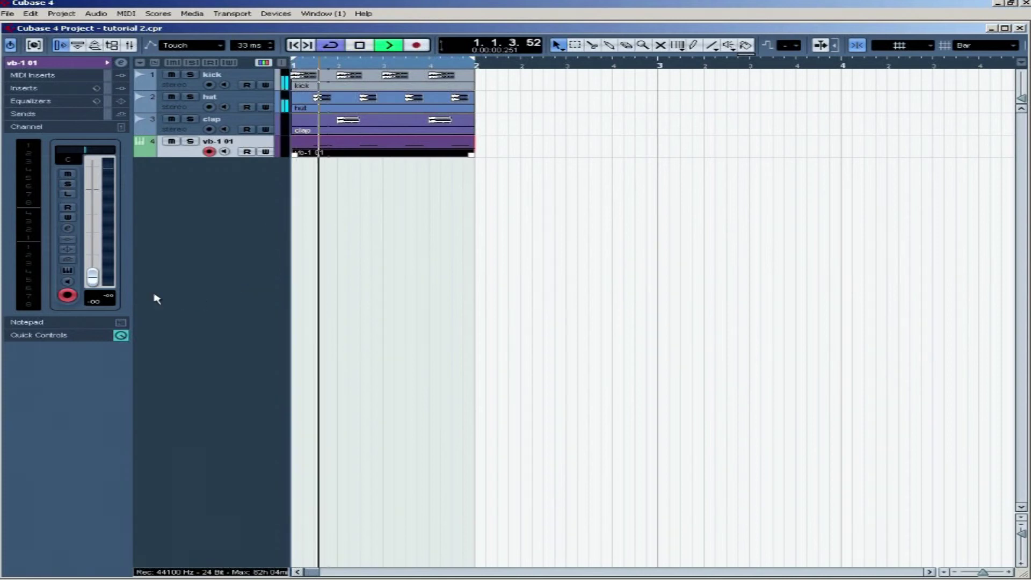
{"action": "left_click_drag", "start_coordinate": [93, 285], "coordinate": [102, 192]}
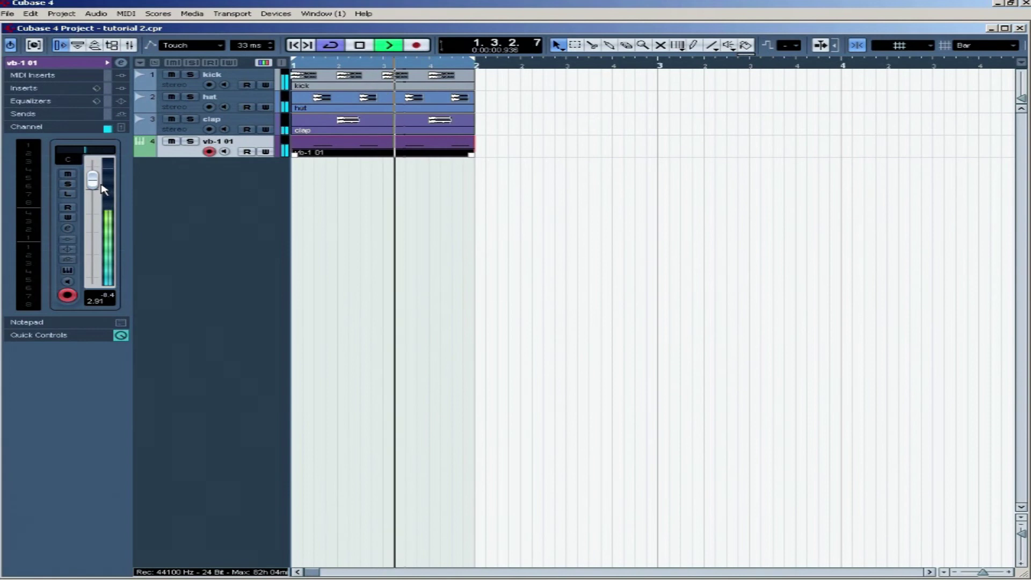
{"action": "left_click_drag", "start_coordinate": [96, 184], "coordinate": [97, 183]}
{"action": "key", "text": "space"}
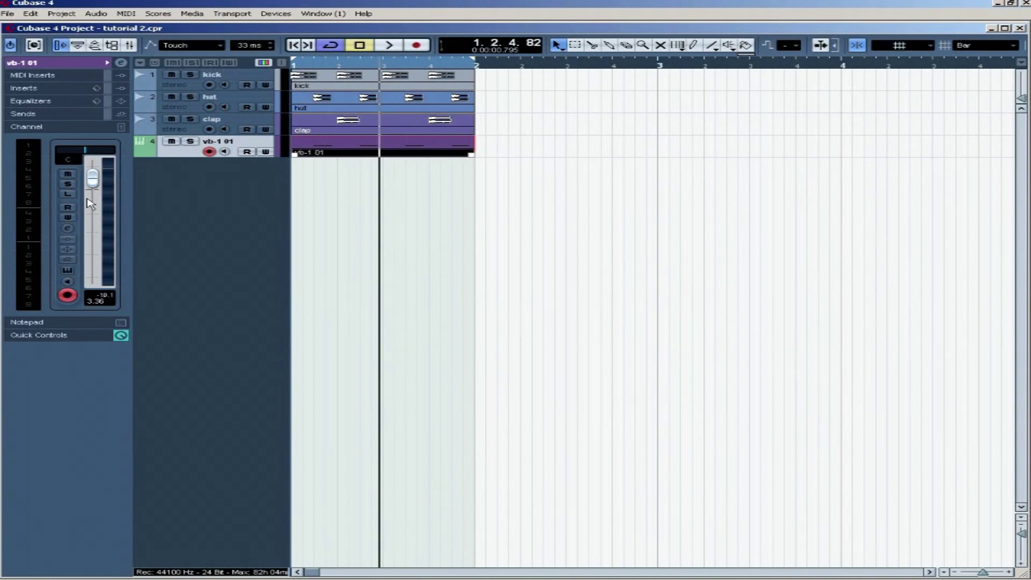
Play the loop twice from its start, stopping after each pass, to hear the bass level against the drums
{"action": "key", "text": "period"}
{"action": "key", "text": "space"}
{"action": "key", "text": "space"}
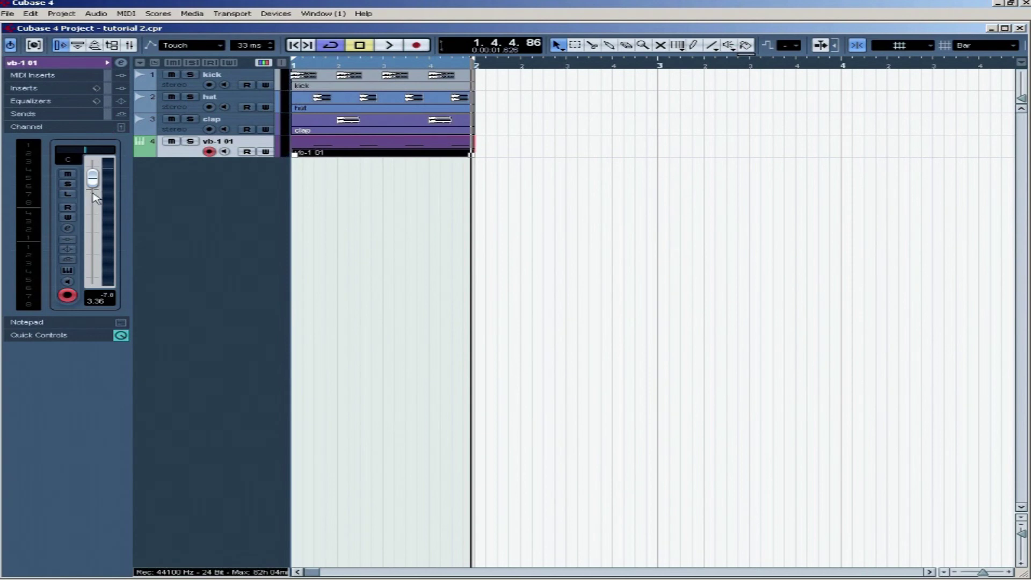
{"action": "key", "text": "period"}
{"action": "key", "text": "space"}
{"action": "key", "text": "space"}
Select the kick track and play the loop briefly to check its channel level
{"action": "left_click", "coordinate": [215, 80]}
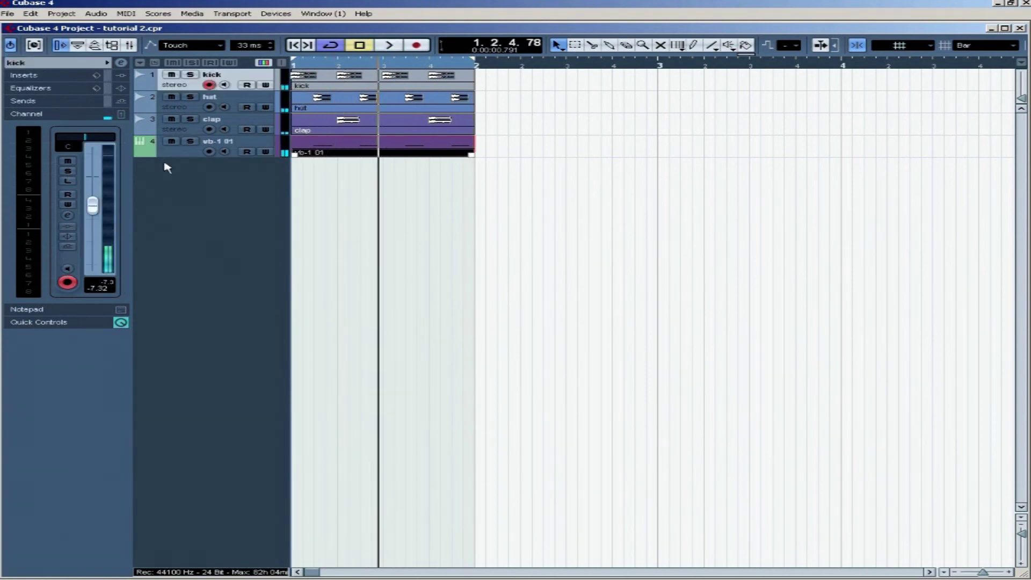
{"action": "key", "text": "space"}
{"action": "key", "text": "space"}
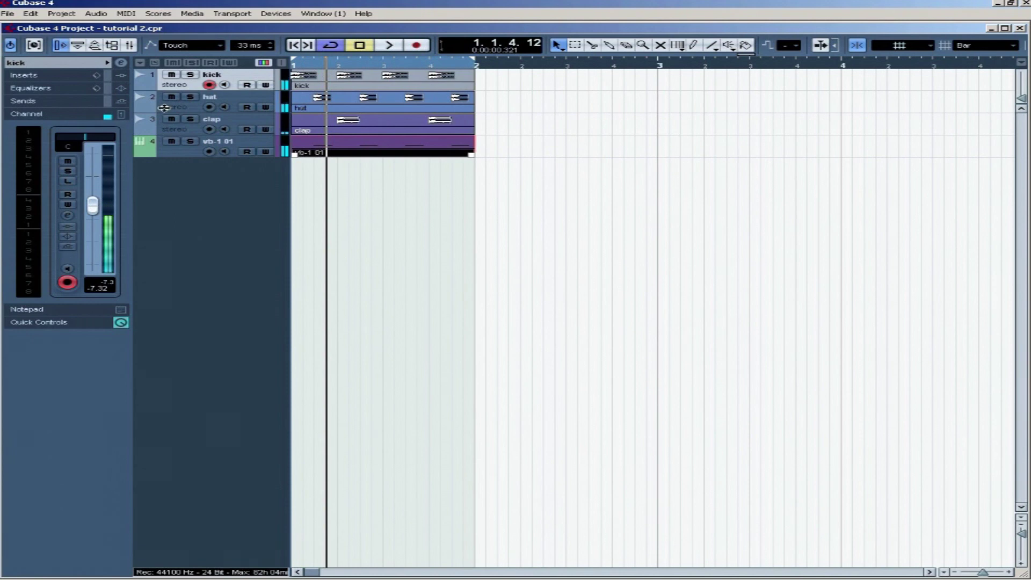
Select the vb-1 01 track to check its level during playback, and open its MIDI part briefly for inspection
{"action": "left_click", "coordinate": [182, 149]}
{"action": "key", "text": "space"}
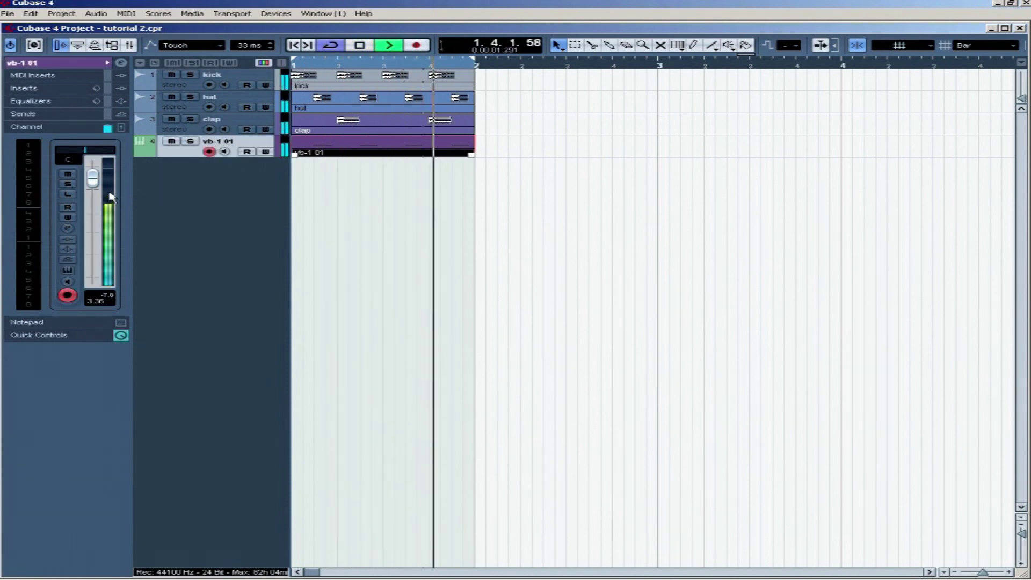
{"action": "key", "text": "space"}
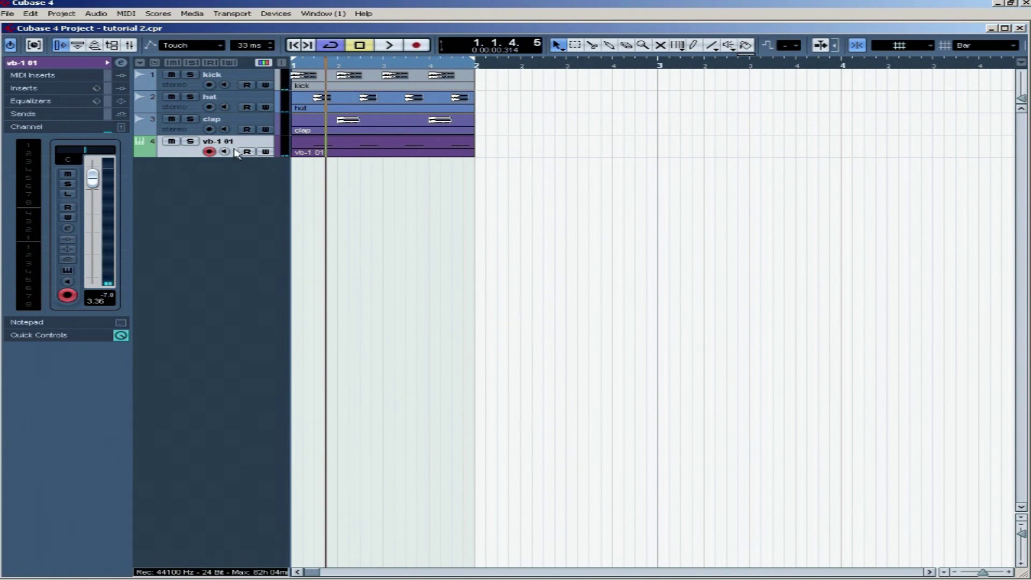
{"action": "double_click", "coordinate": [340, 149]}
{"action": "key", "text": "Escape"}
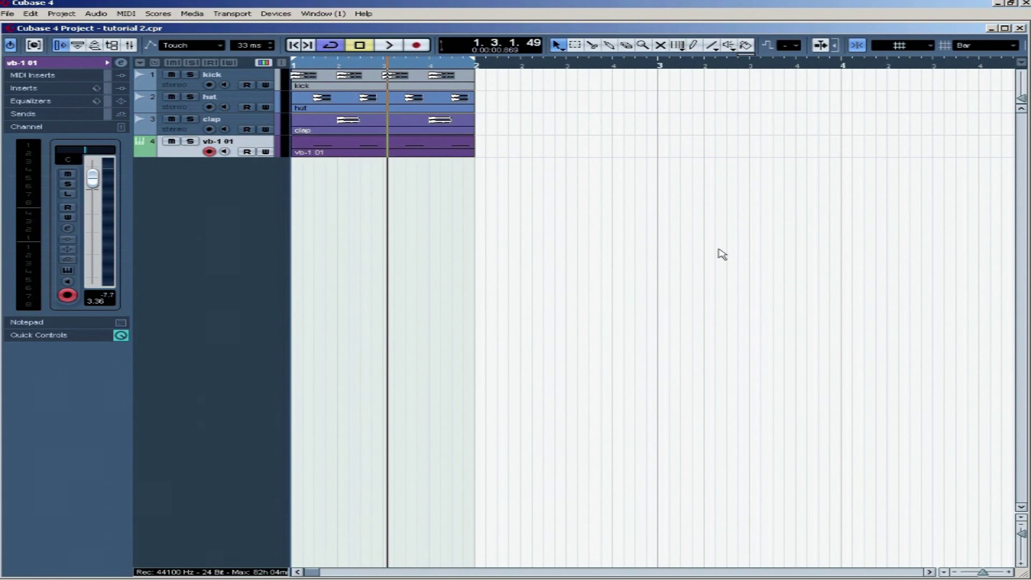